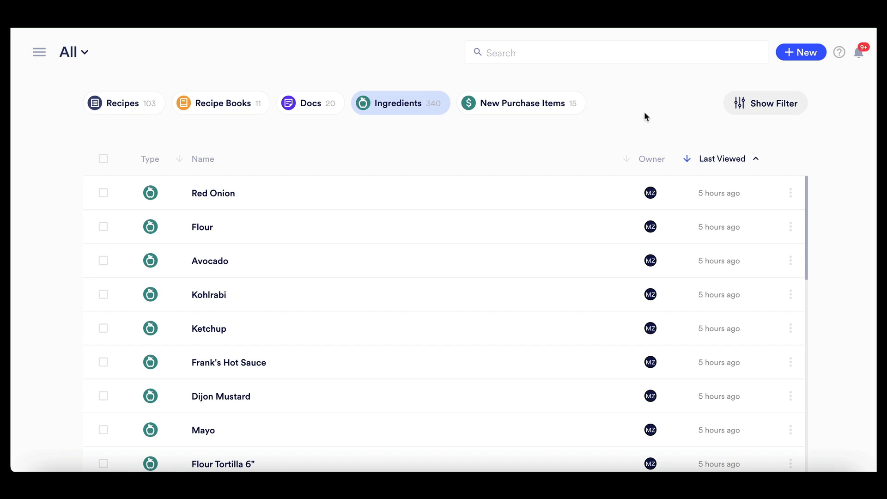
View the recipes list, then open the new purchase items and browse to the SEMOLINA FLOUR 50 LB BAG entry
left_click(153, 111)
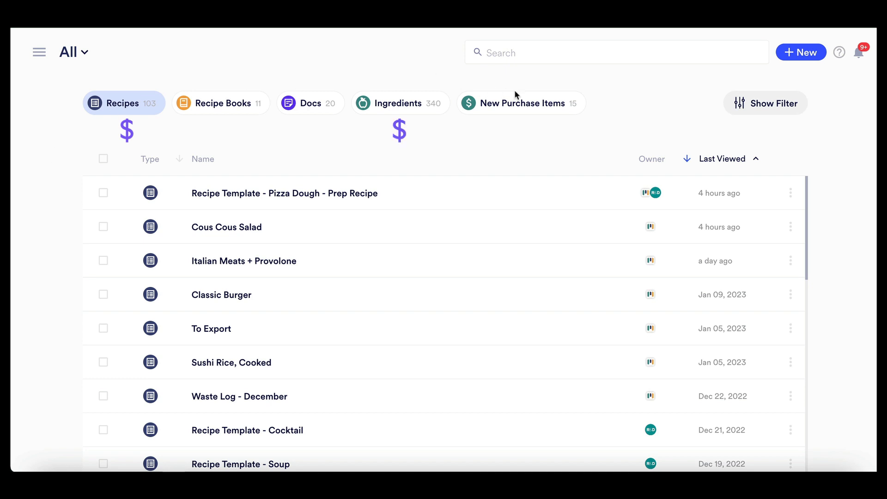
left_click(528, 104)
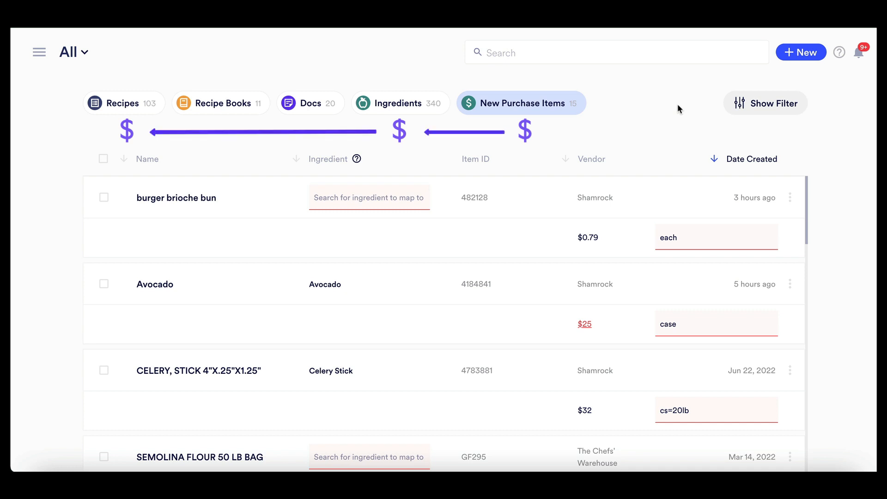
scroll(832, 291, "down", 5)
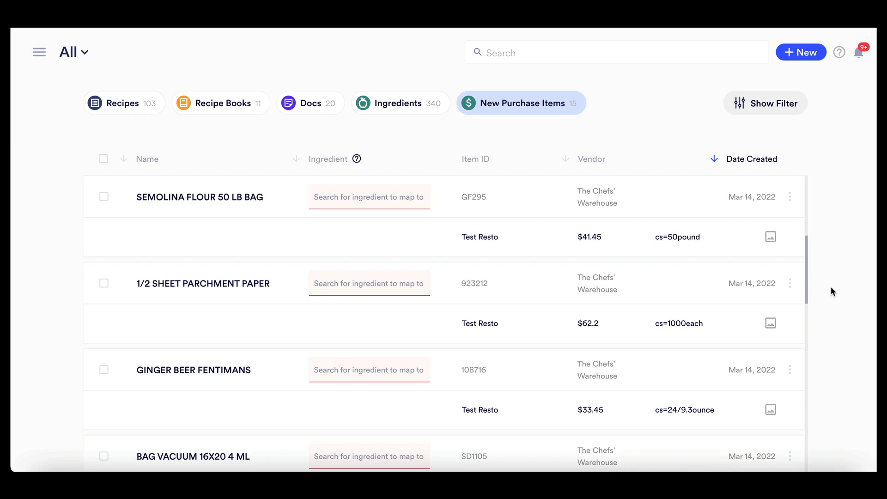
Search for "semolina" as the ingredient to map to SEMOLINA FLOUR 50 LB BAG, then clear the search
left_click(373, 203)
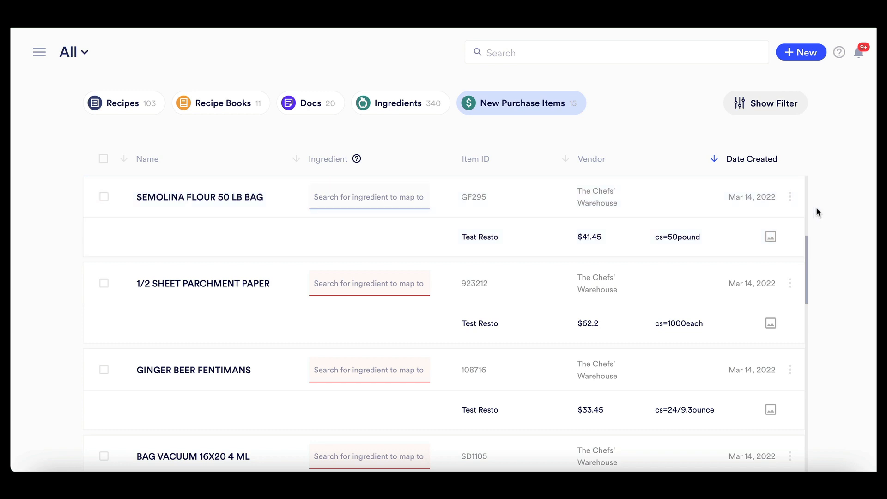
type("semolina")
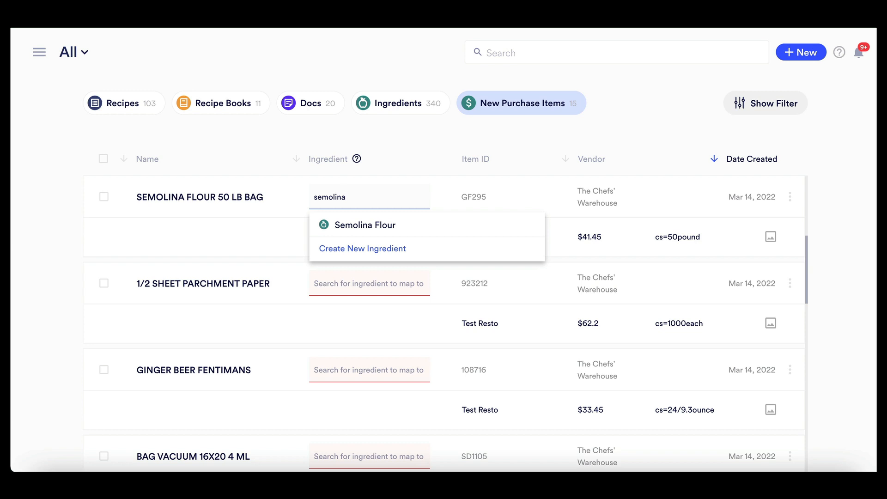
key("BackSpace")
key("BackSpace")
key("BackSpace")
key("BackSpace")
key("BackSpace")
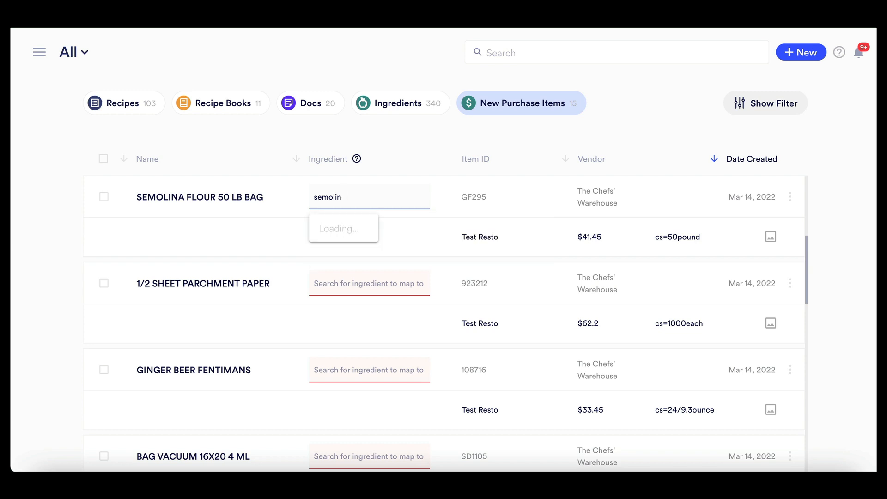
key("BackSpace")
key("BackSpace")
key("BackSpace")
Search for "Flour" as the mapping ingredient for the semolina flour bag and browse the suggested ingredients
type("F")
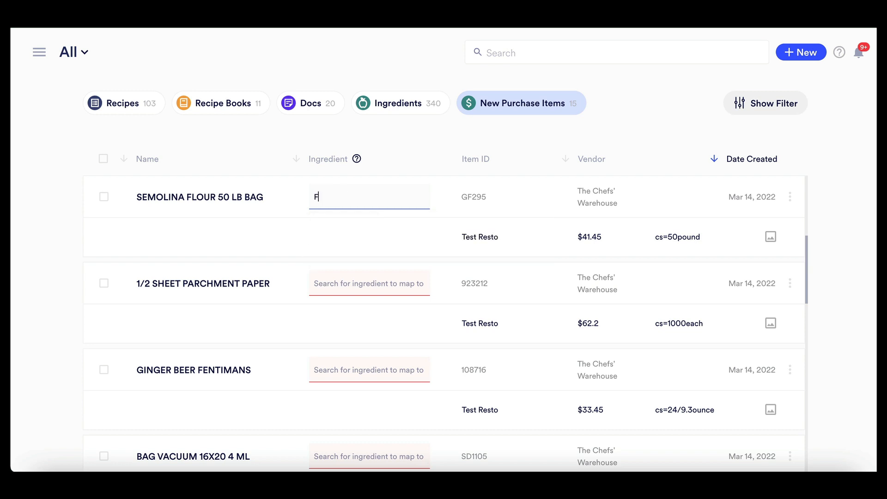
type("lour")
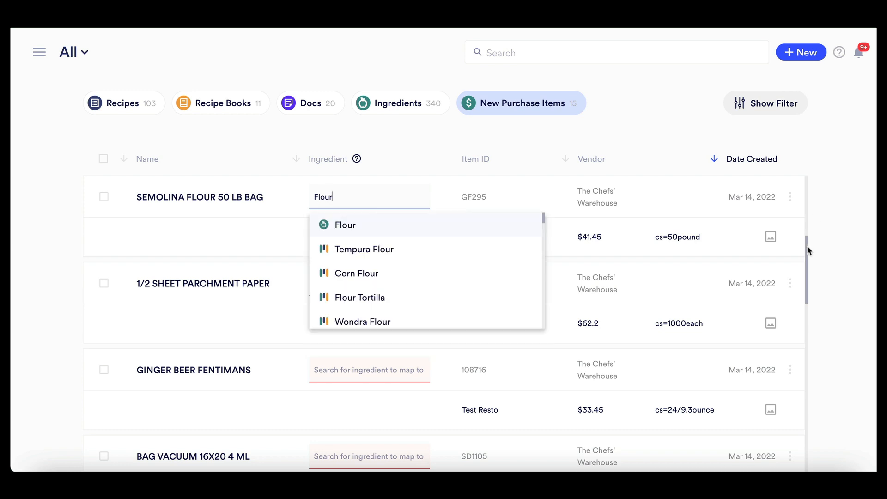
scroll(468, 296, "down", 5)
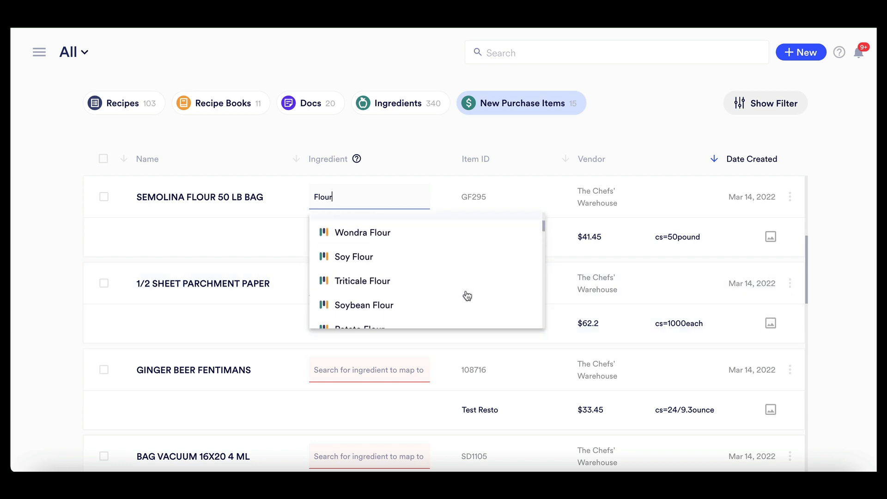
scroll(468, 296, "down", 2)
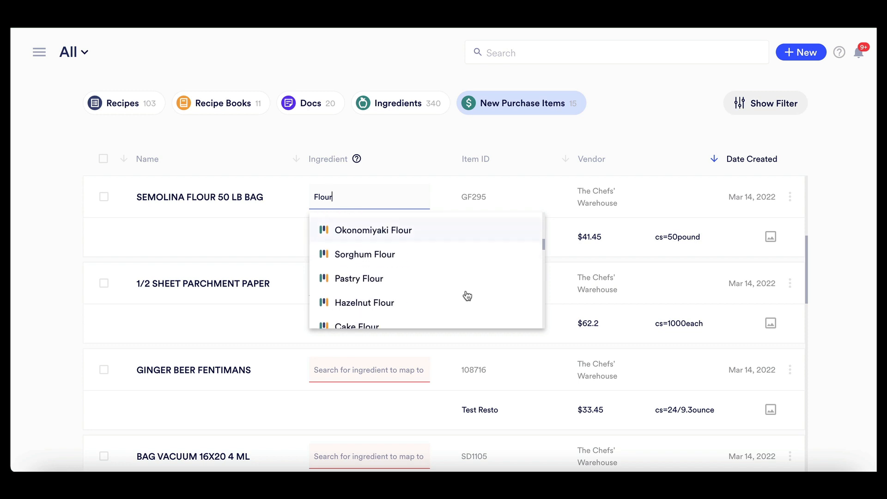
scroll(467, 295, "up", 7)
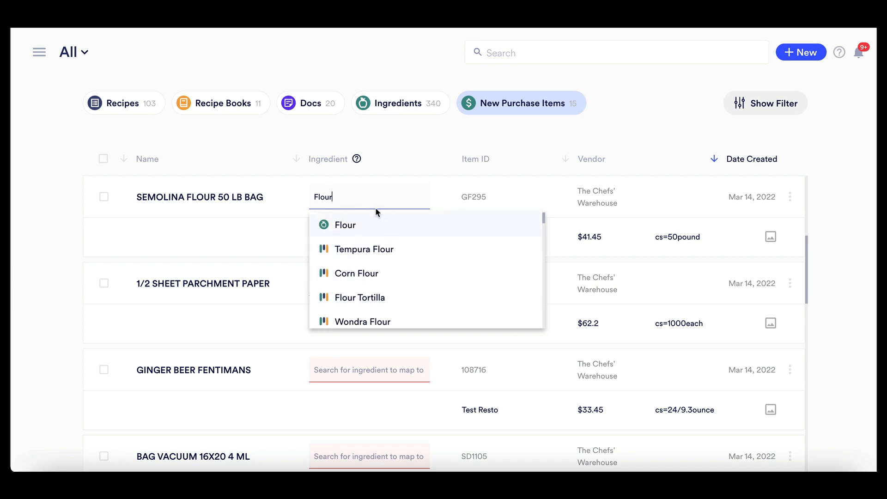
Extend the semolina flour bag's ingredient search to "Flour Special"
double_click(408, 200)
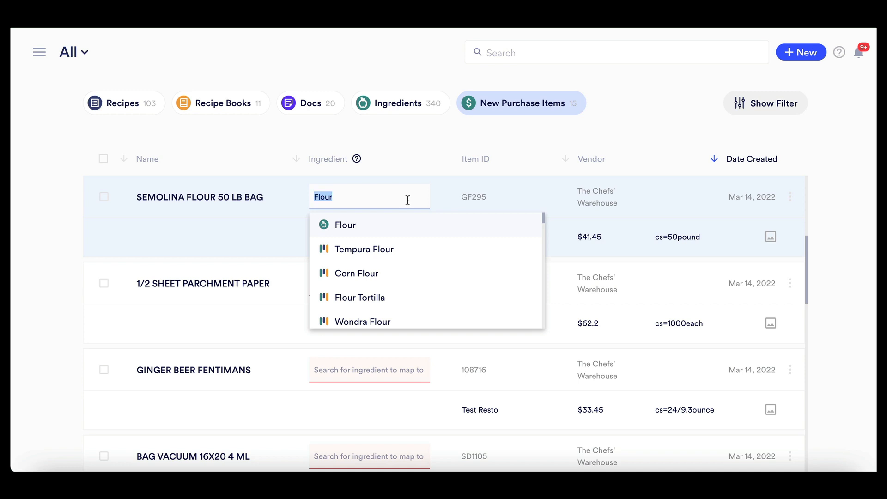
key("Right")
type("Spec")
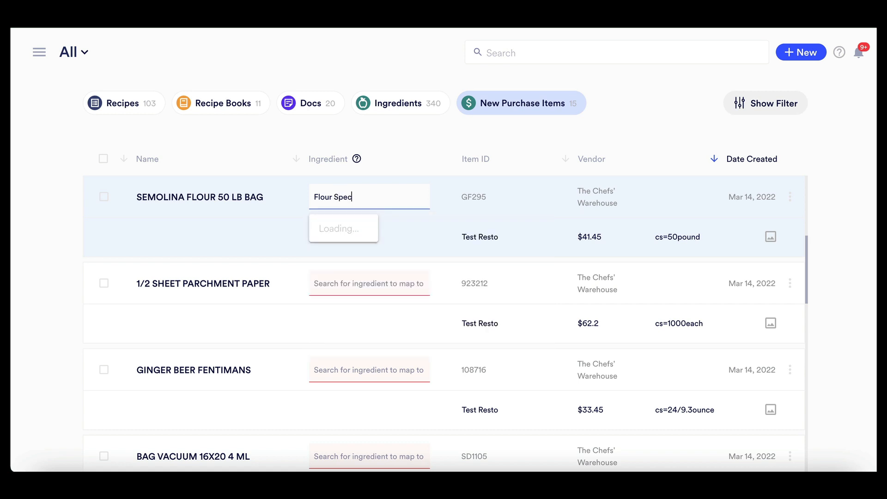
type("ial")
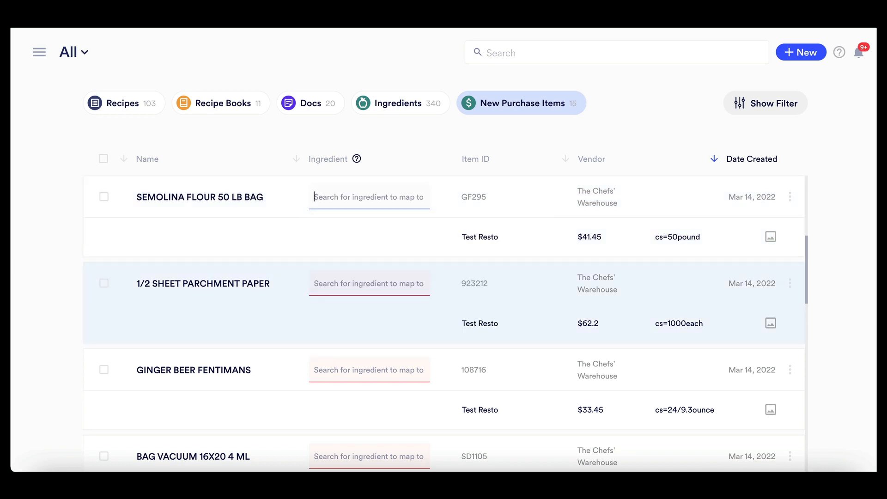
Map SEMOLINA FLOUR 50 LB BAG to the existing Semolina Flour ingredient by searching for "Semolina"
type("Semolina")
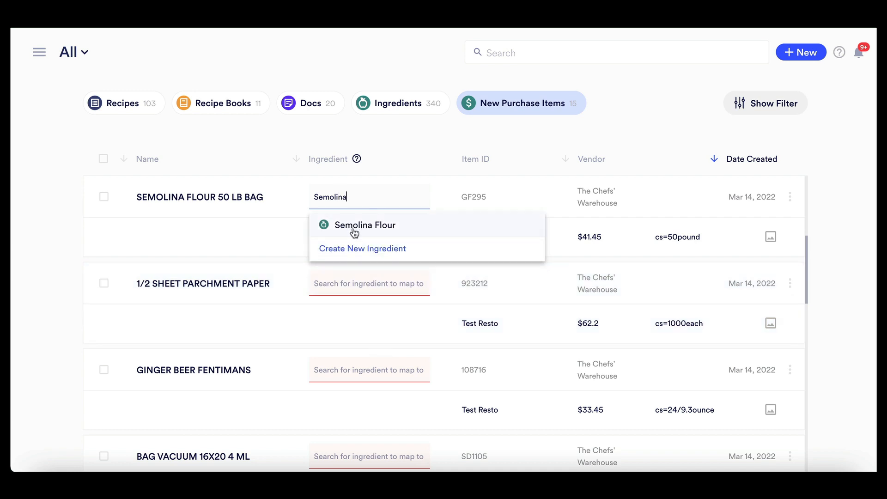
left_click(354, 232)
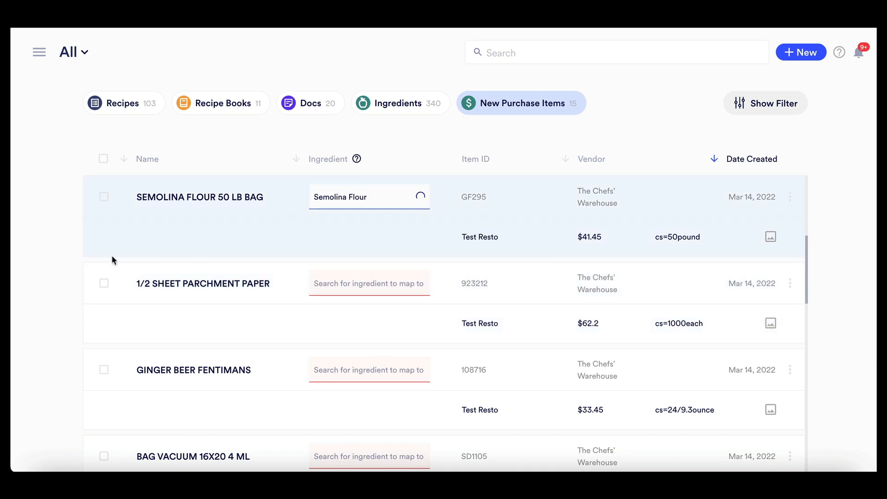
Search for "semolina" and open the Semolina Flour ingredient to view its cost details
left_click(528, 60)
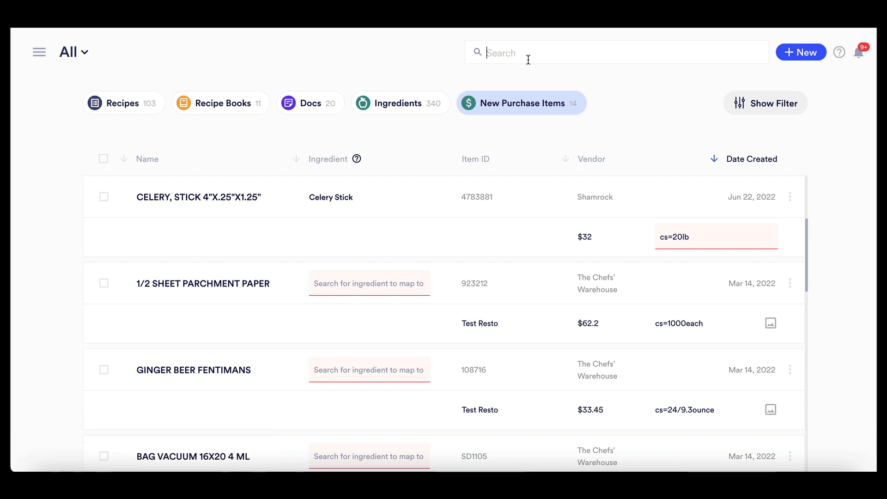
type("semolina")
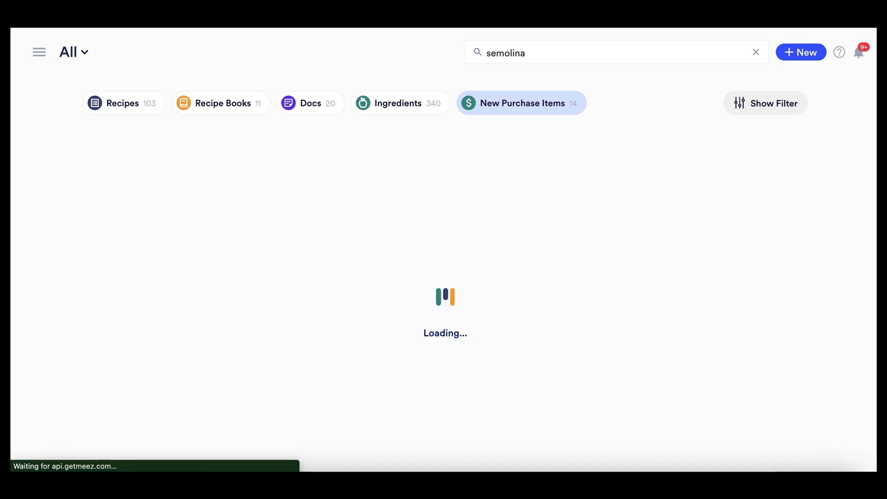
left_click(227, 198)
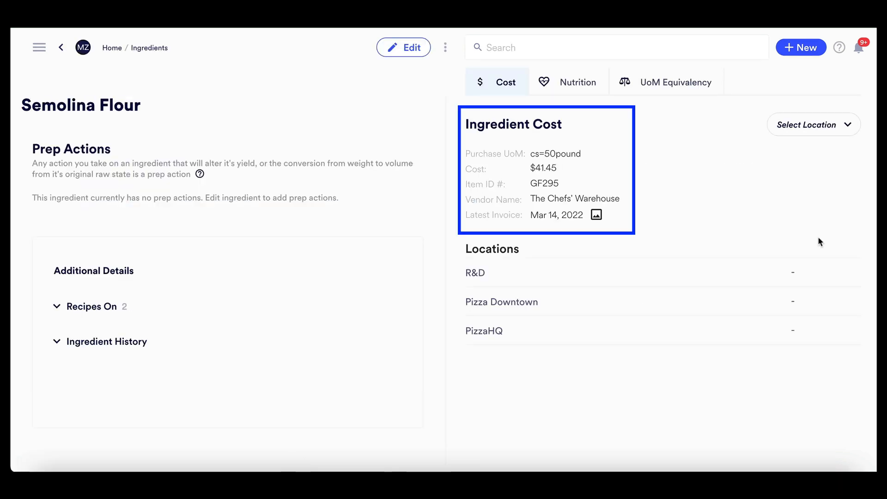
Open the Pizza Dough prep recipe that uses Semolina Flour and examine that ingredient's entry in the recipe cost breakdown
left_click(123, 314)
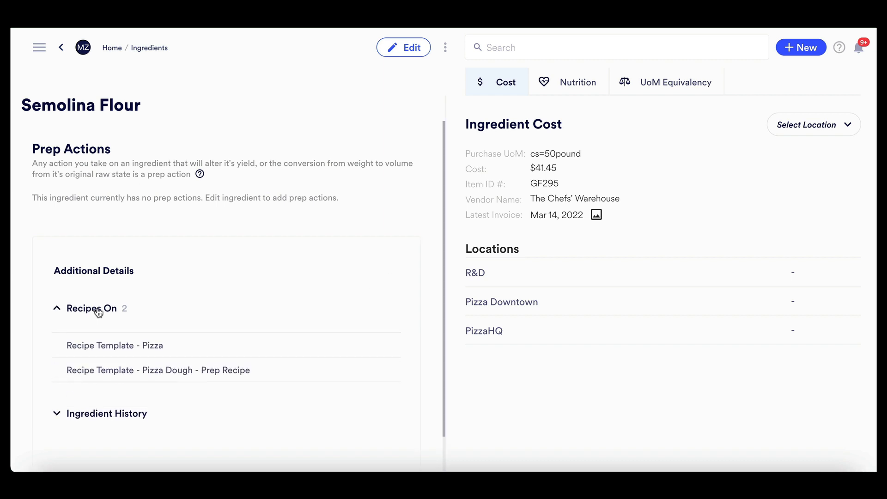
left_click(134, 374)
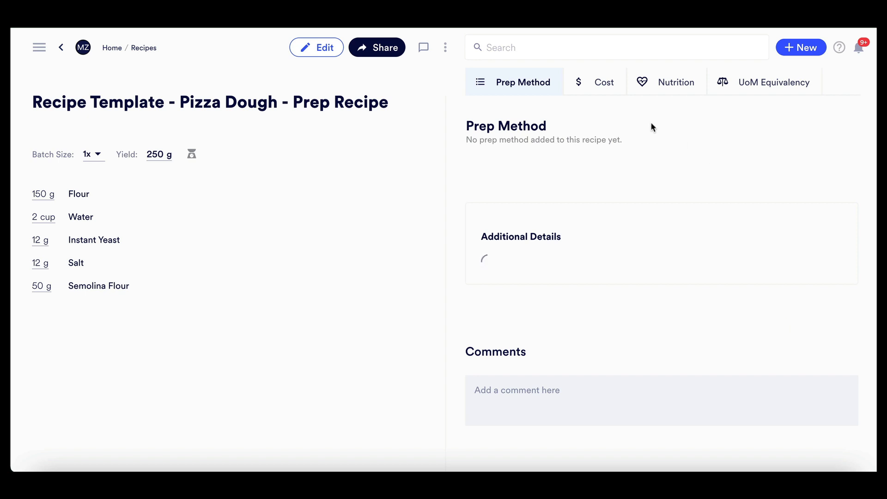
left_click(608, 92)
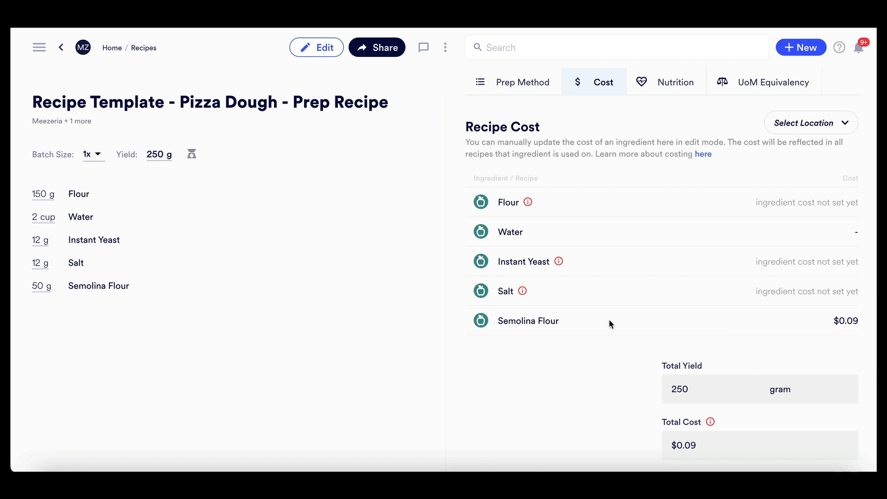
left_click(535, 320)
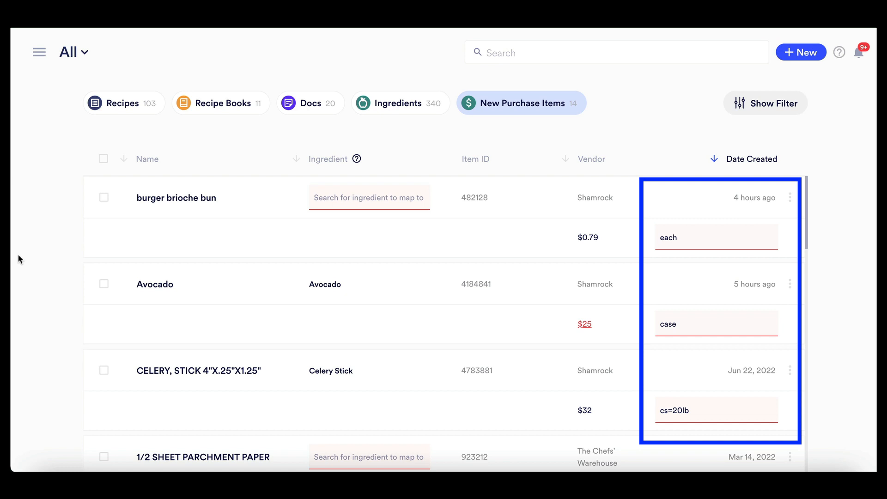
Add the celery stick item's cs=20lb purchase unit as a new unit equal to 20 lb
left_click(691, 410)
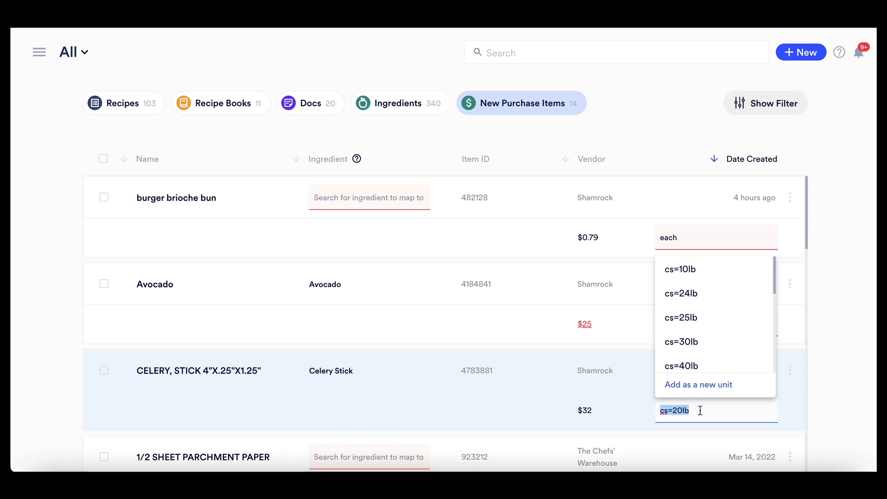
left_click(719, 387)
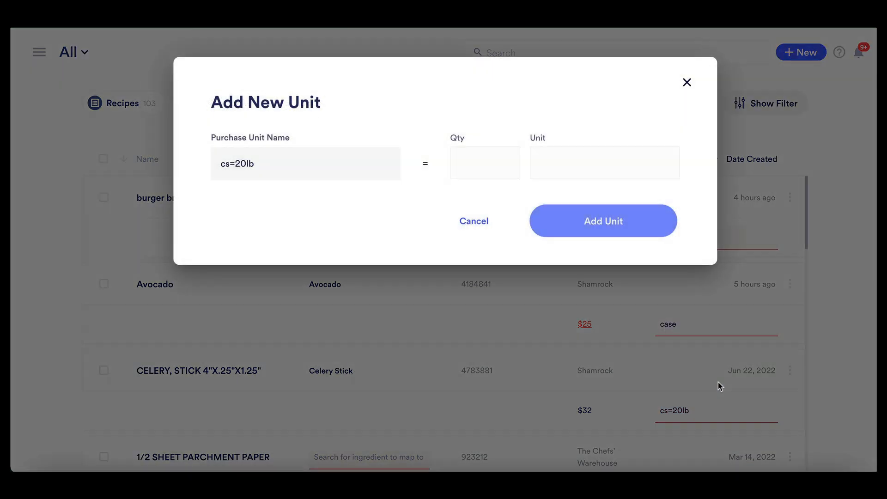
left_click(483, 176)
type("20")
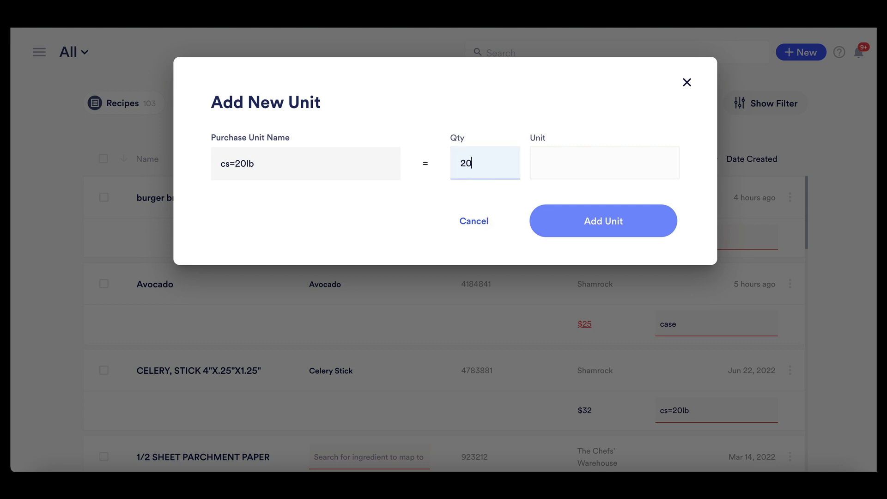
key("Tab")
type("lb")
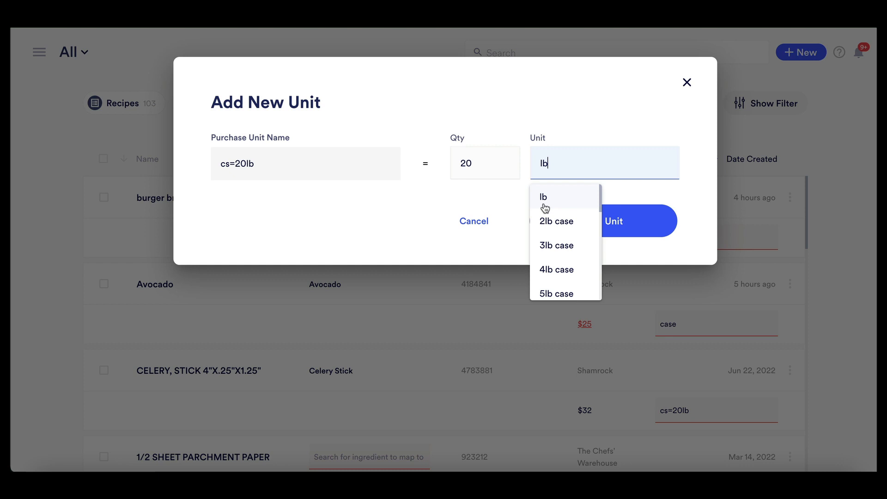
left_click(544, 203)
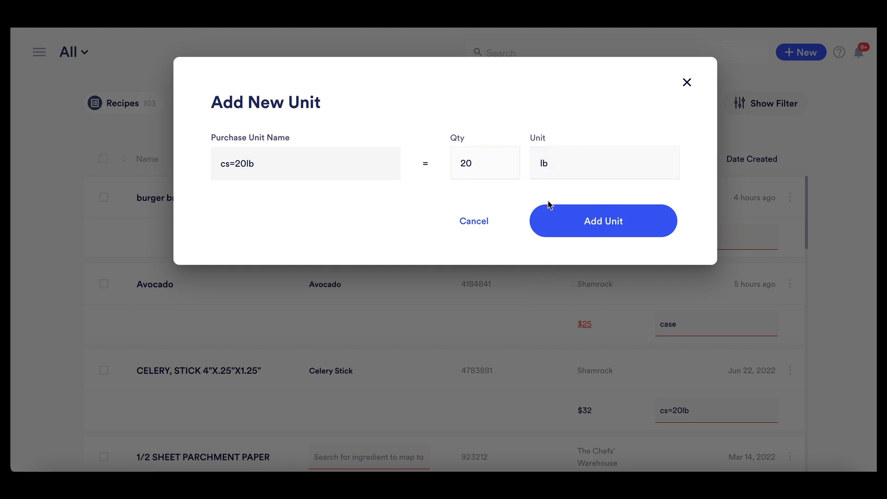
left_click(584, 231)
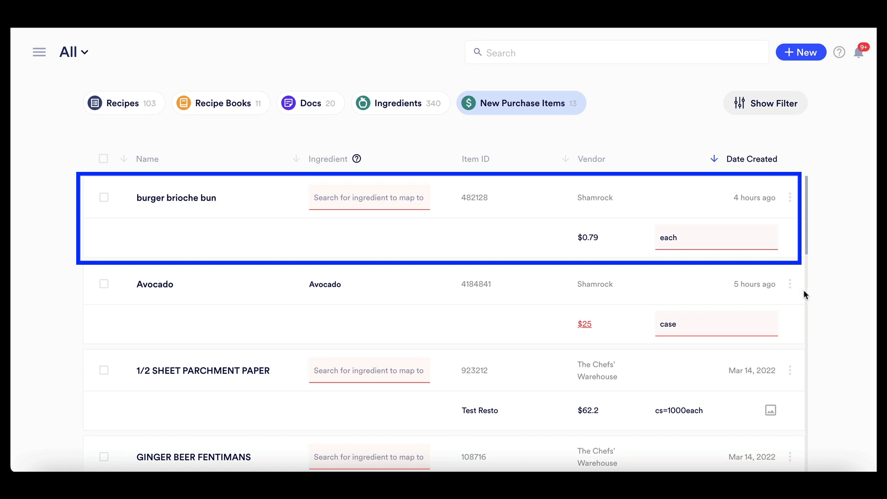
Confirm that the pack size of the burger brioche bun's purchase unit is 1 each
left_click(719, 242)
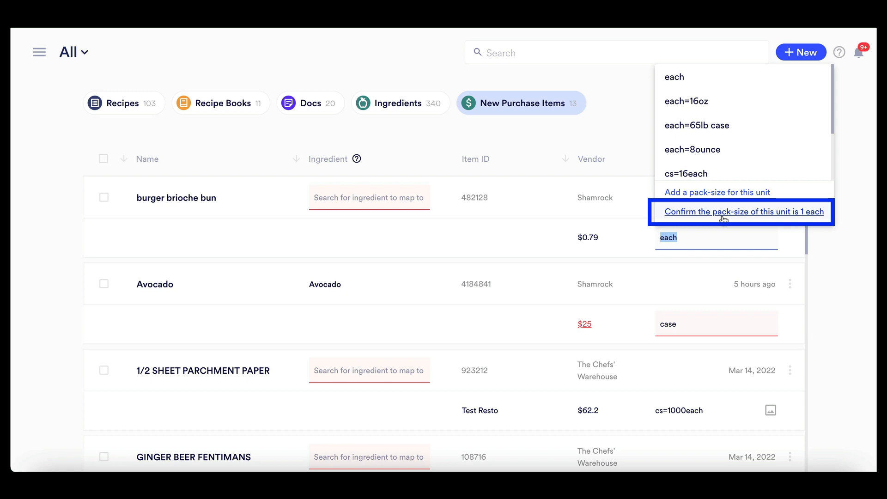
left_click(723, 213)
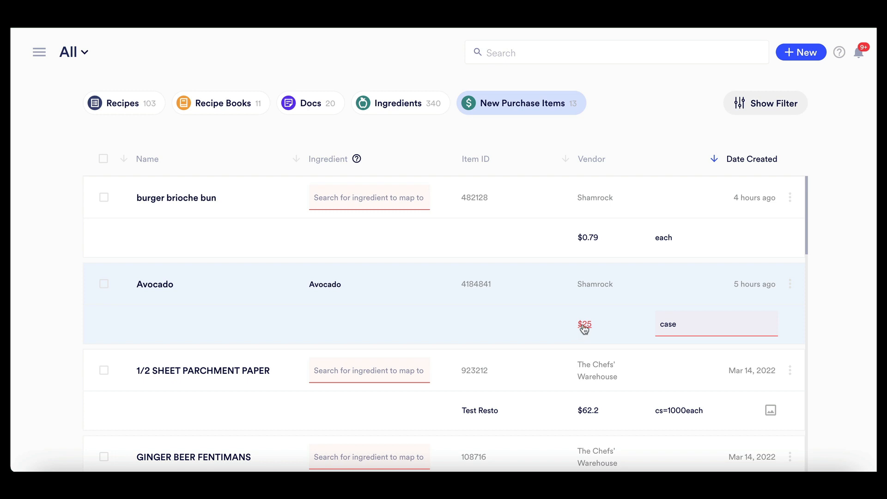
Set the Avocado item's new purchase unit to 60ct case and approve its $25 cost change
left_click(585, 325)
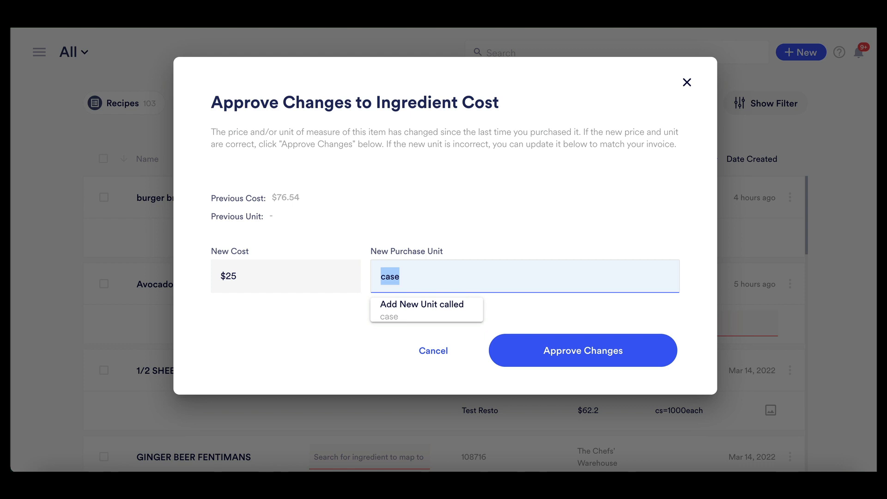
type("60")
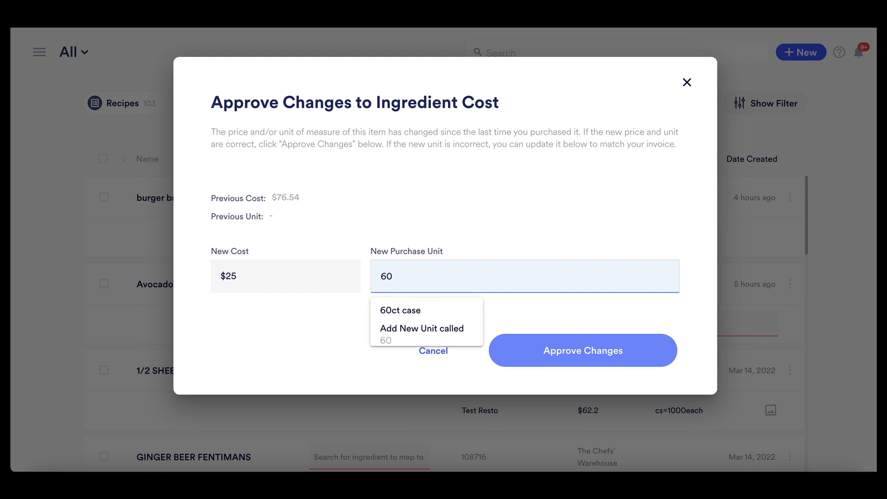
left_click(418, 311)
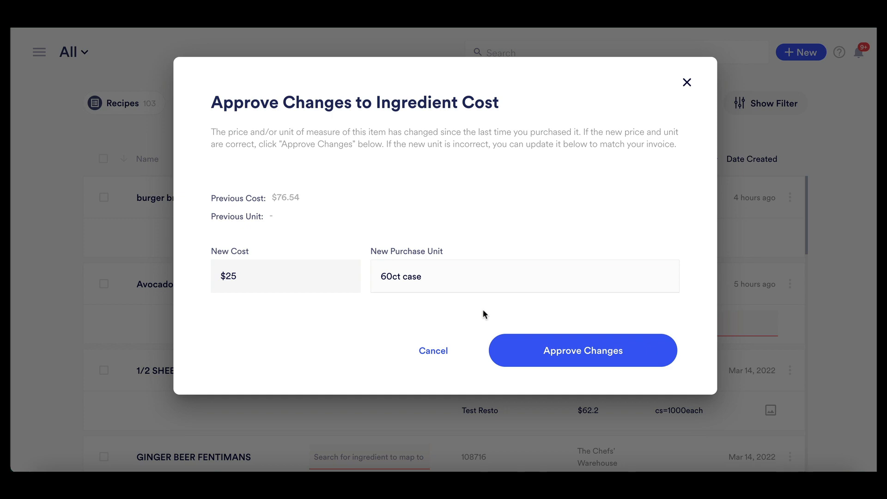
left_click(590, 351)
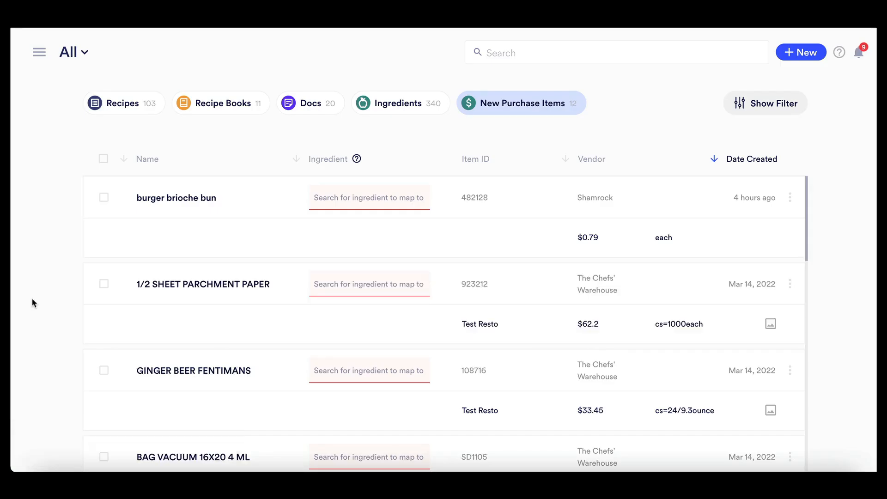
Select the 1/2 SHEET PARCHMENT PAPER, BAG VACUUM 16X20 4 ML and BEVERAGE TAX purchase items together, and clear the selection
scroll(86, 243, "down", 1)
scroll(115, 249, "down", 1)
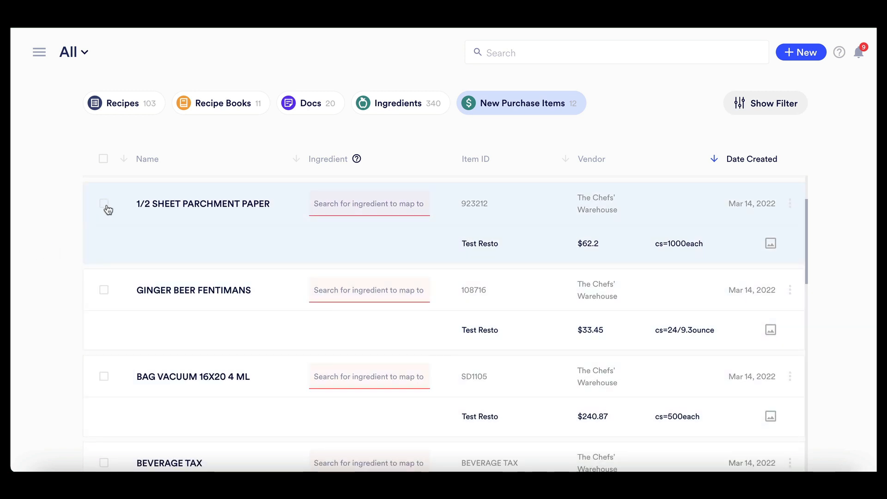
left_click(106, 207)
left_click(106, 378)
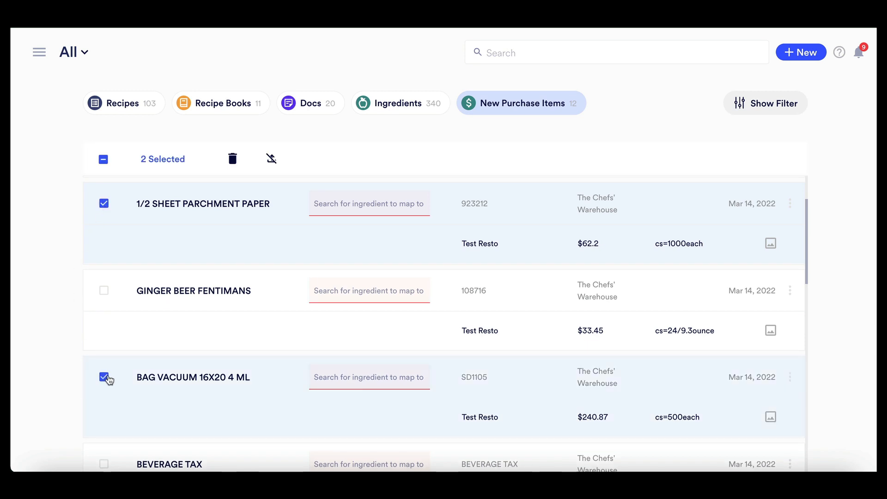
scroll(107, 379, "down", 1)
left_click(105, 412)
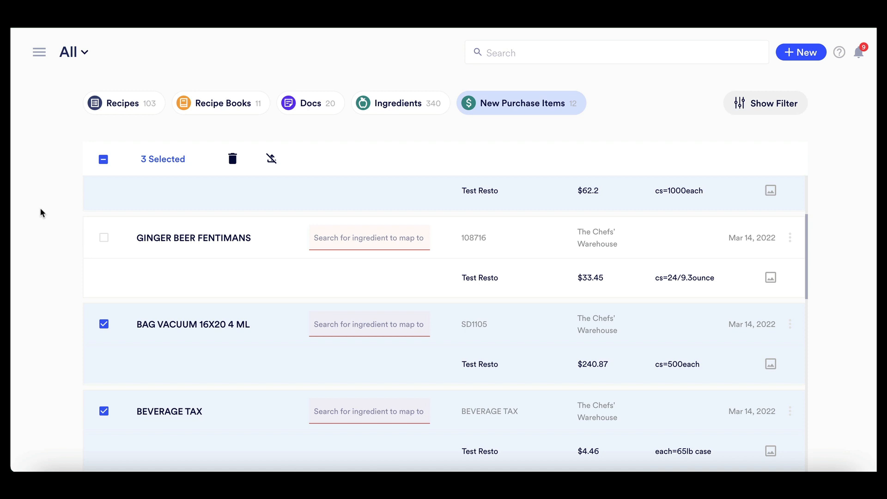
left_click(104, 160)
scroll(237, 270, "up", 3)
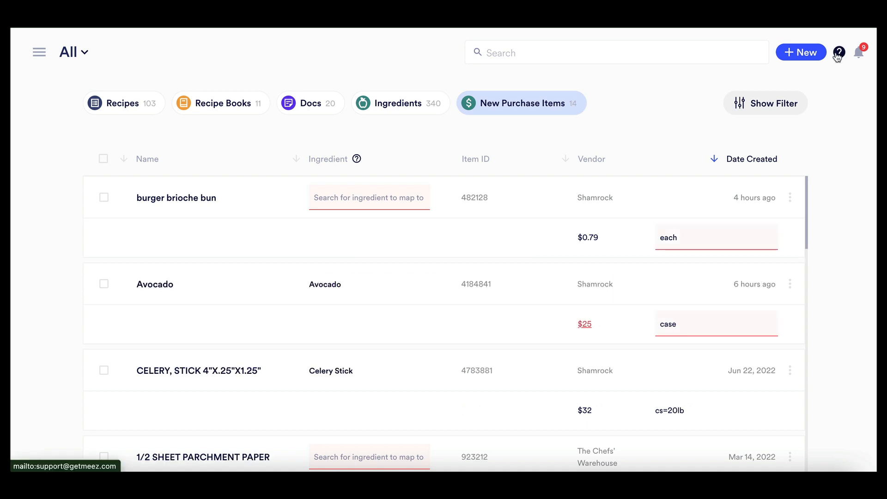
Open the help and support chat and start a blank new message to the meez team
left_click(839, 53)
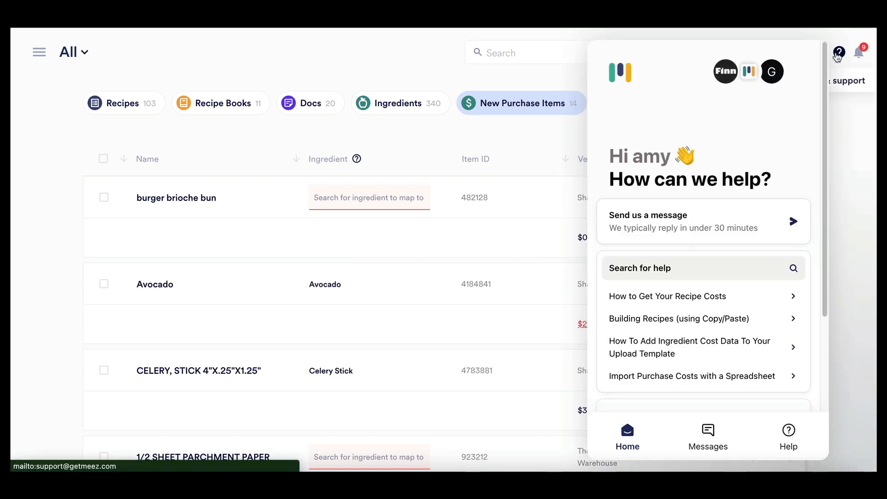
left_click(783, 229)
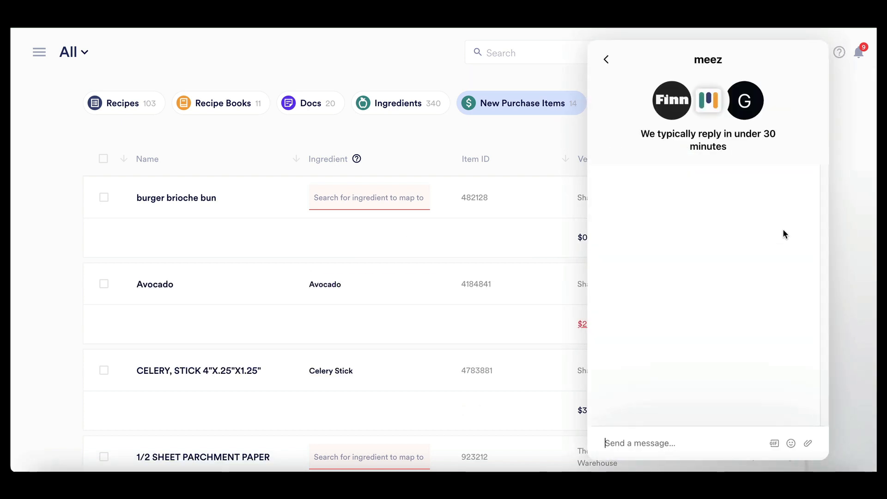